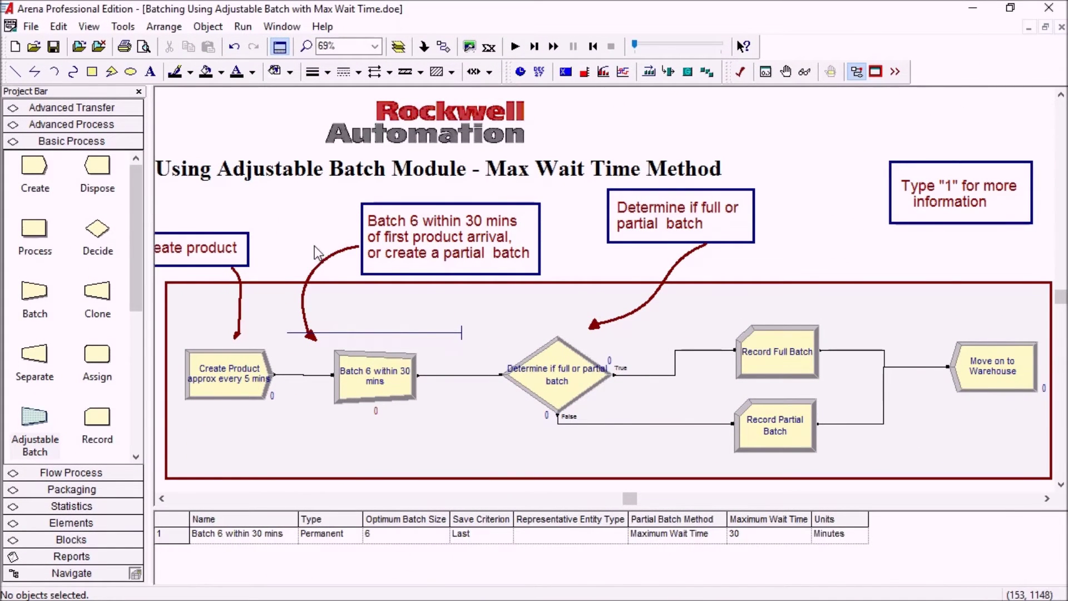
Step: Place an extra Adjustable Batch module, delete it, and deselect the Batch 6 within 30 mins module
left_click(31, 26)
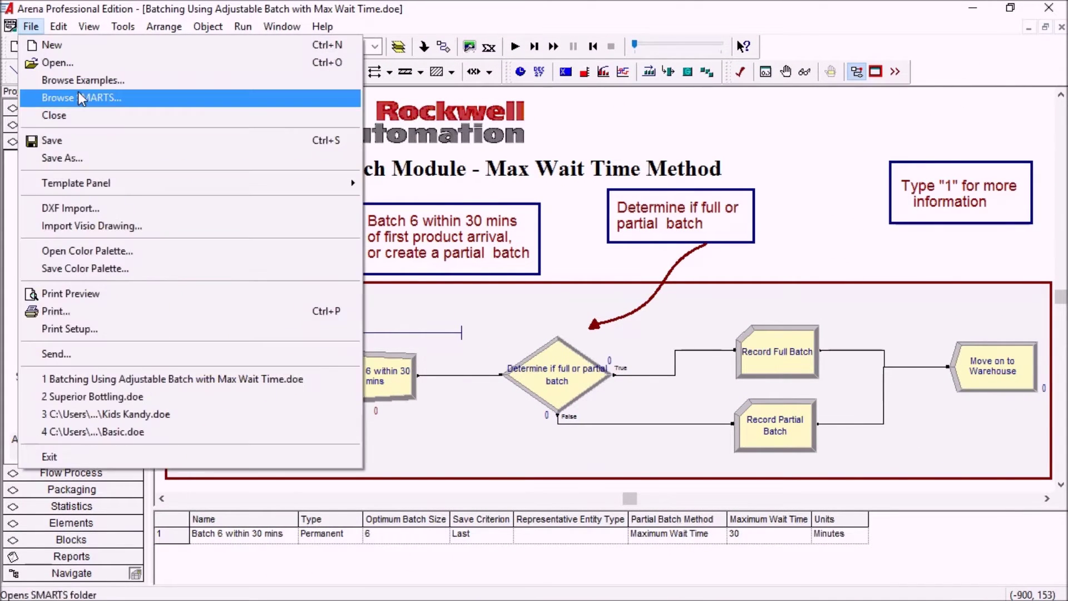
left_click(646, 113)
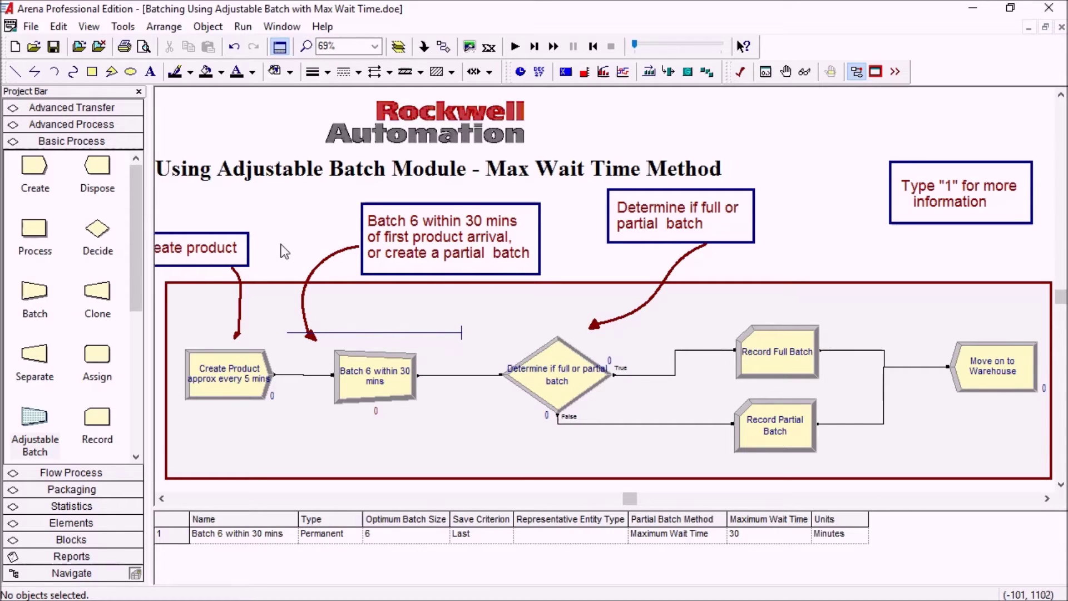
left_click(47, 429)
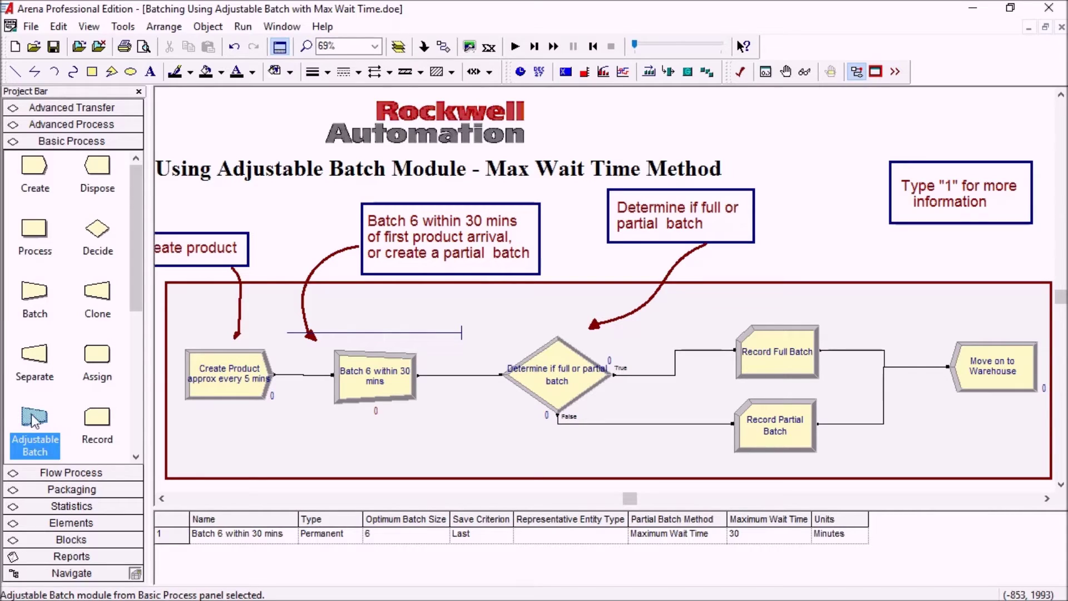
left_click_drag(36, 422, 263, 227)
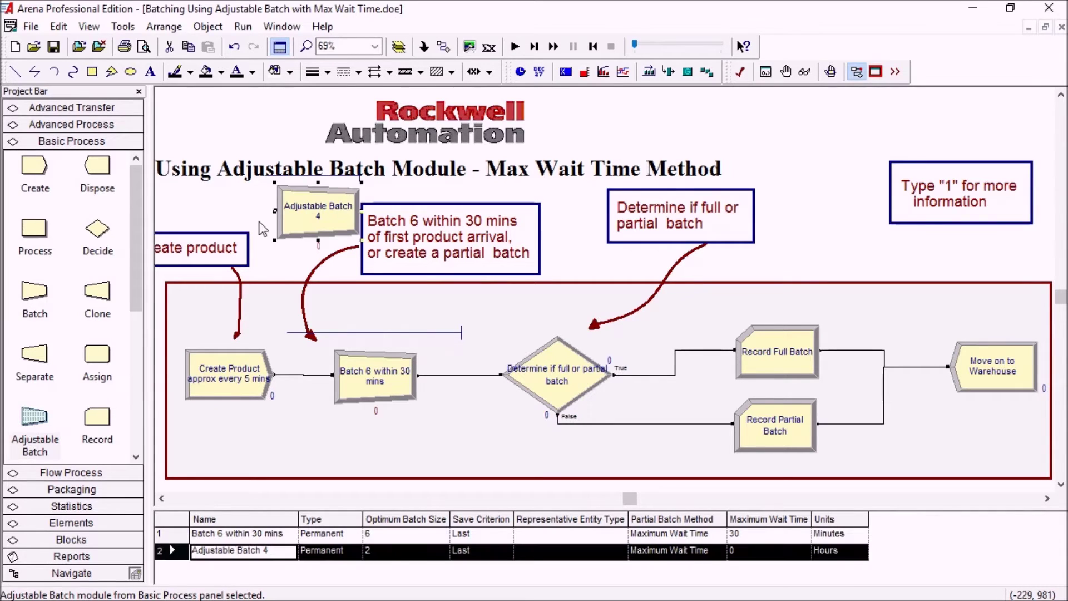
key("Delete")
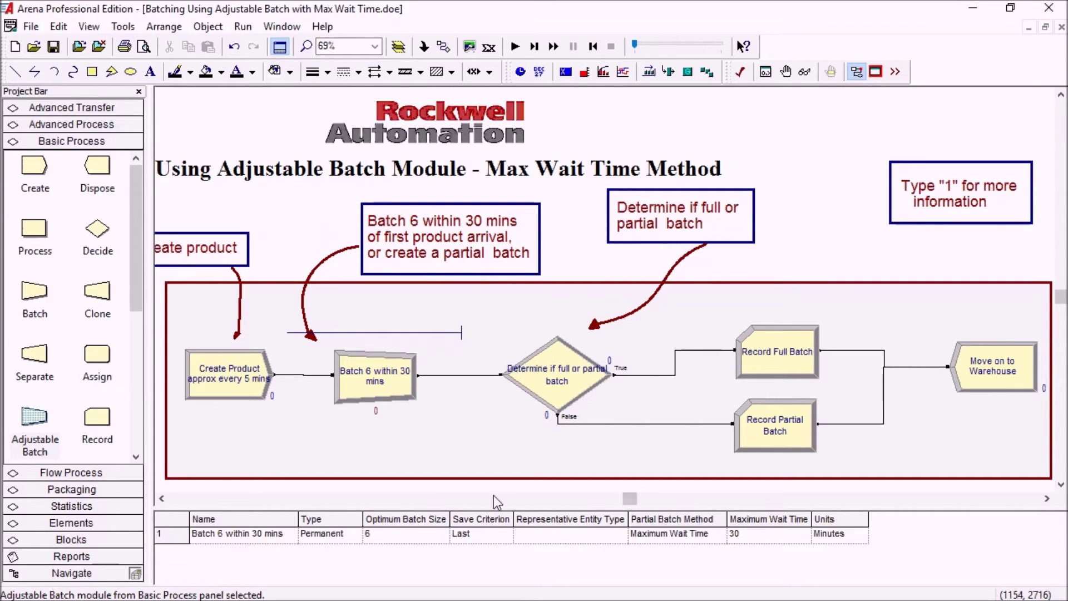
left_click(382, 377)
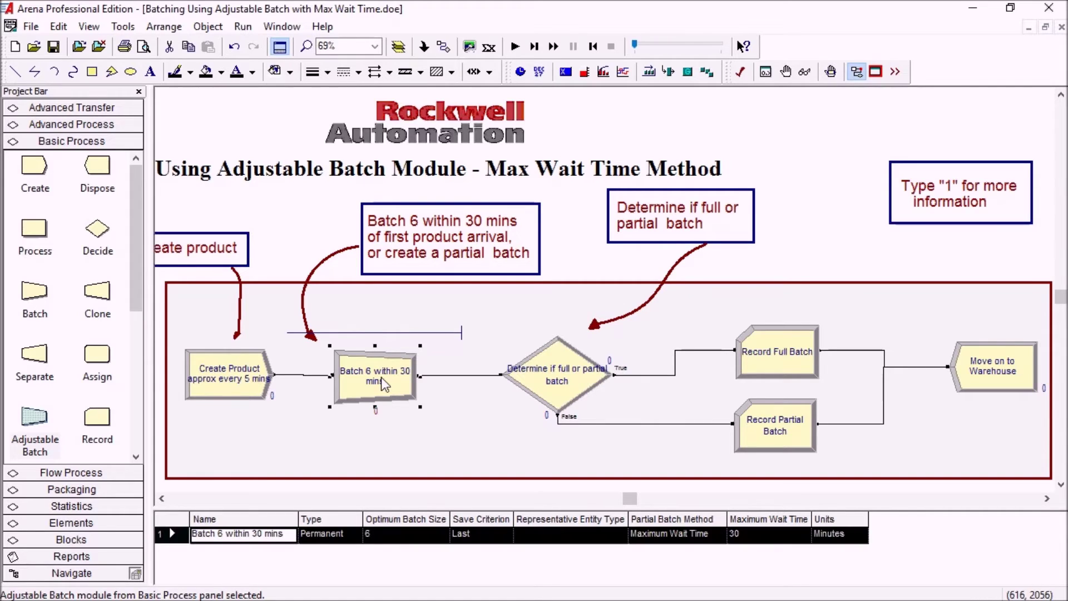
left_click(329, 218)
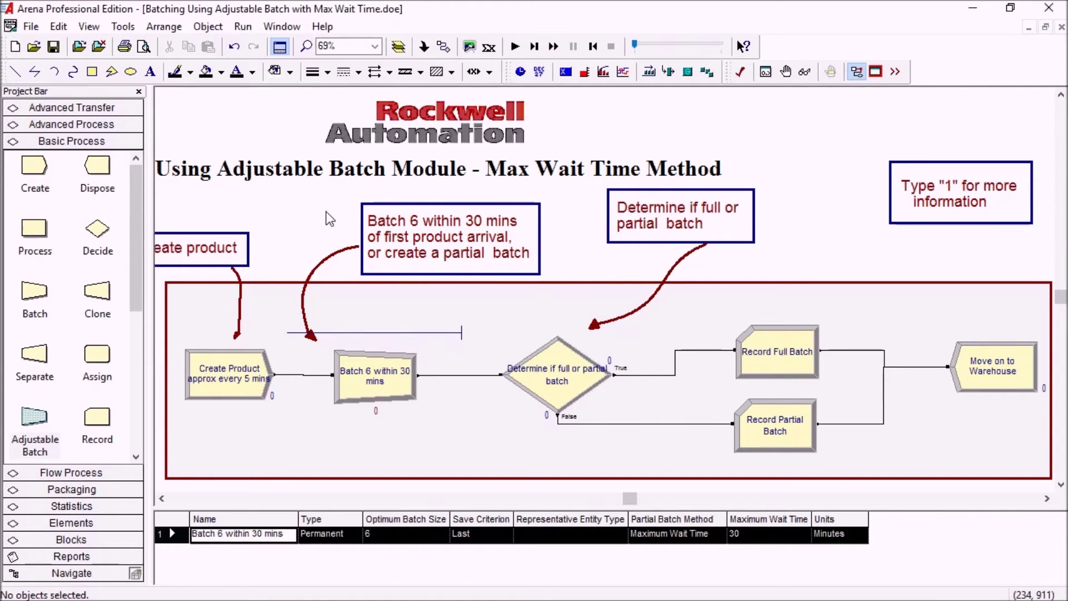
Step: Review the Create Product, Batch and Record Partial Batch data, then open the Batch 6 settings
left_click(220, 381)
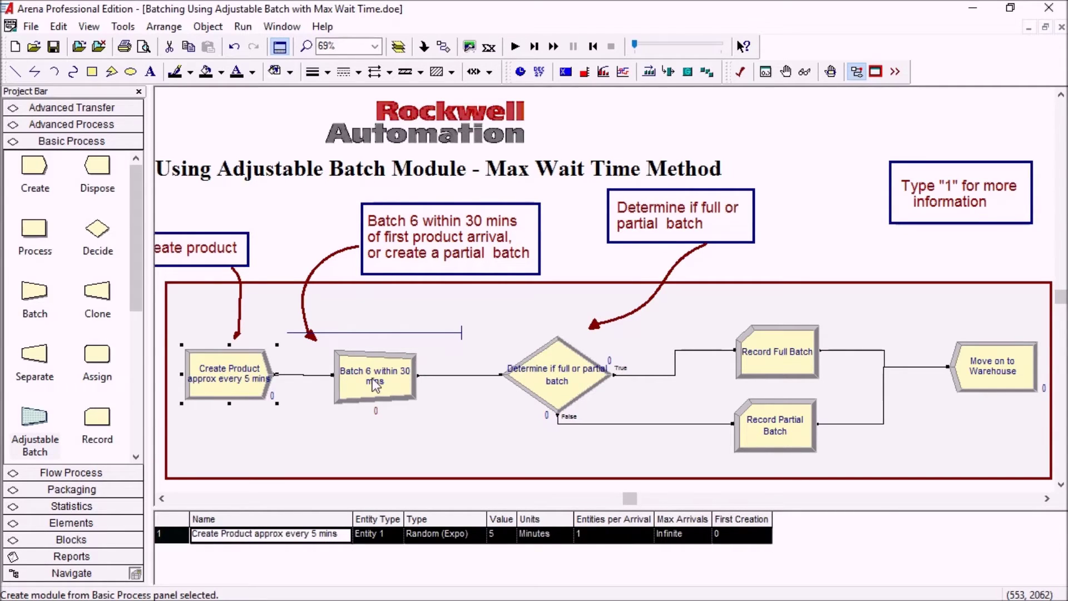
left_click(306, 210)
scroll(310, 209, "down", 1)
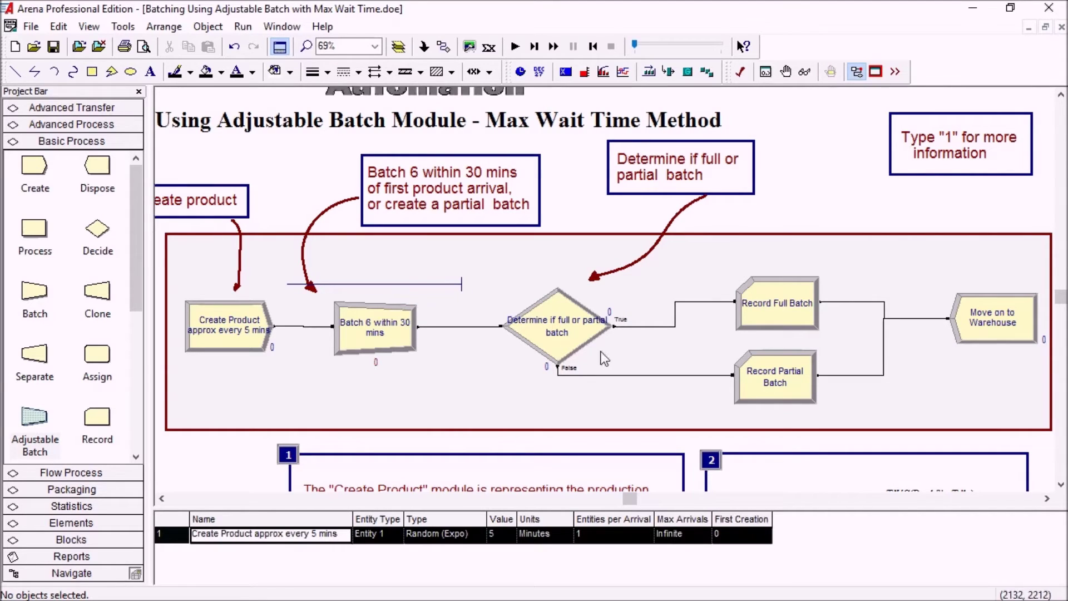
left_click(378, 333)
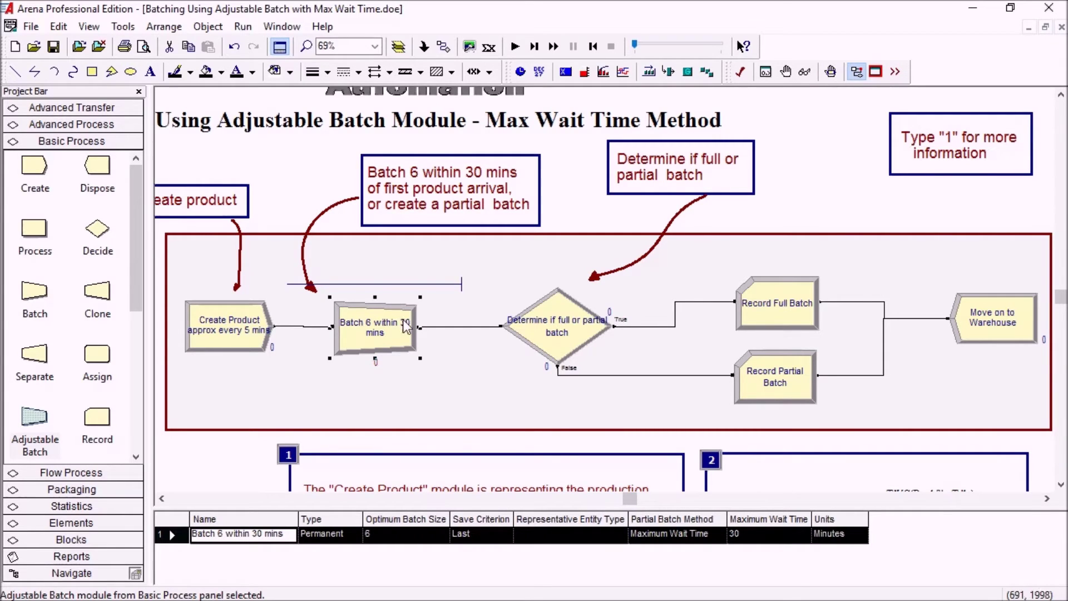
left_click(804, 396)
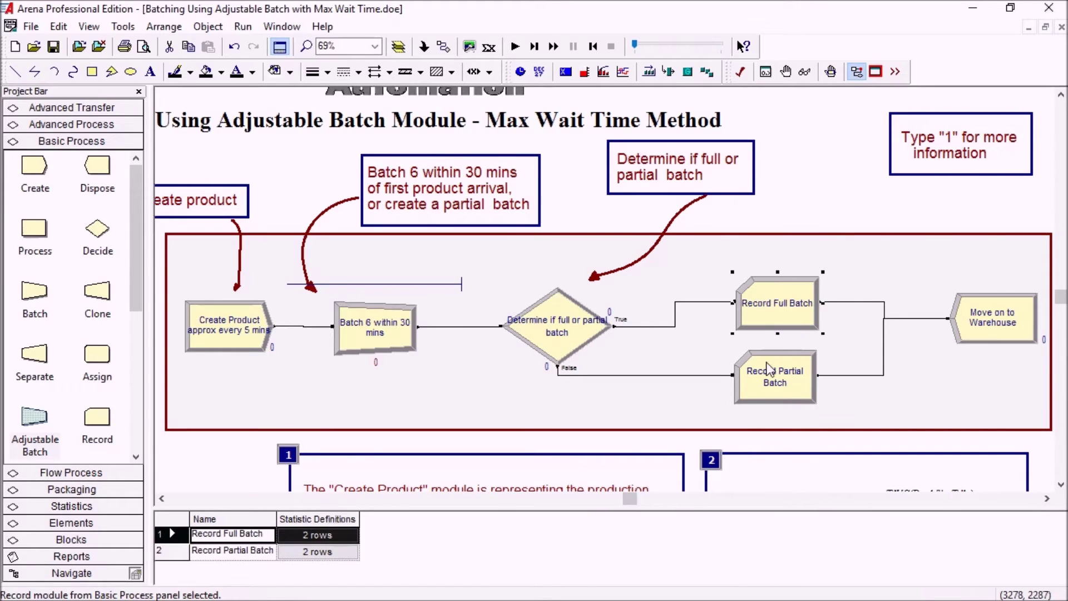
double_click(370, 335)
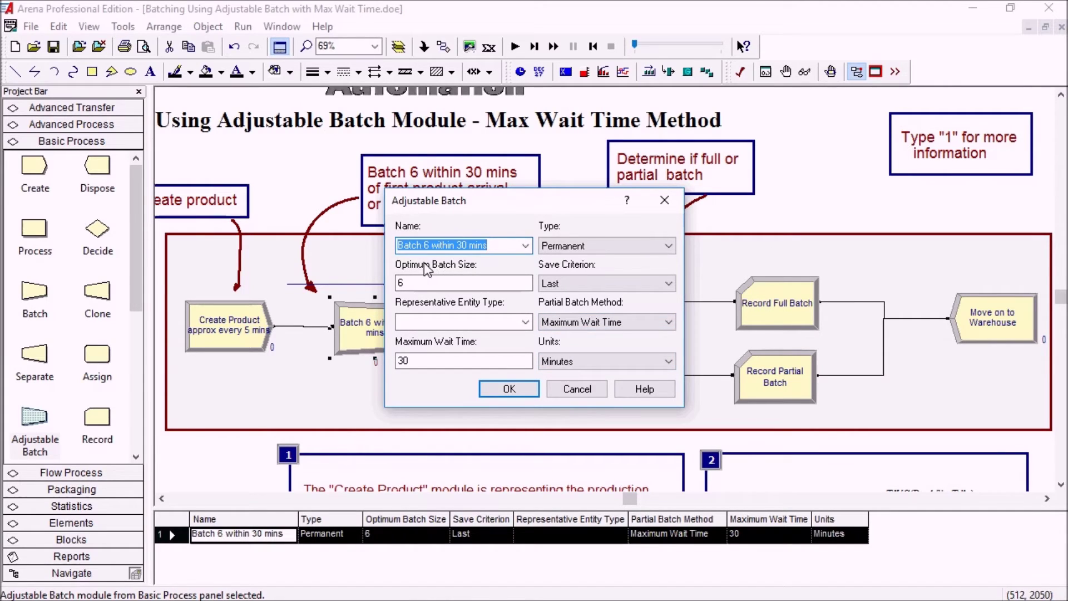
double_click(401, 282)
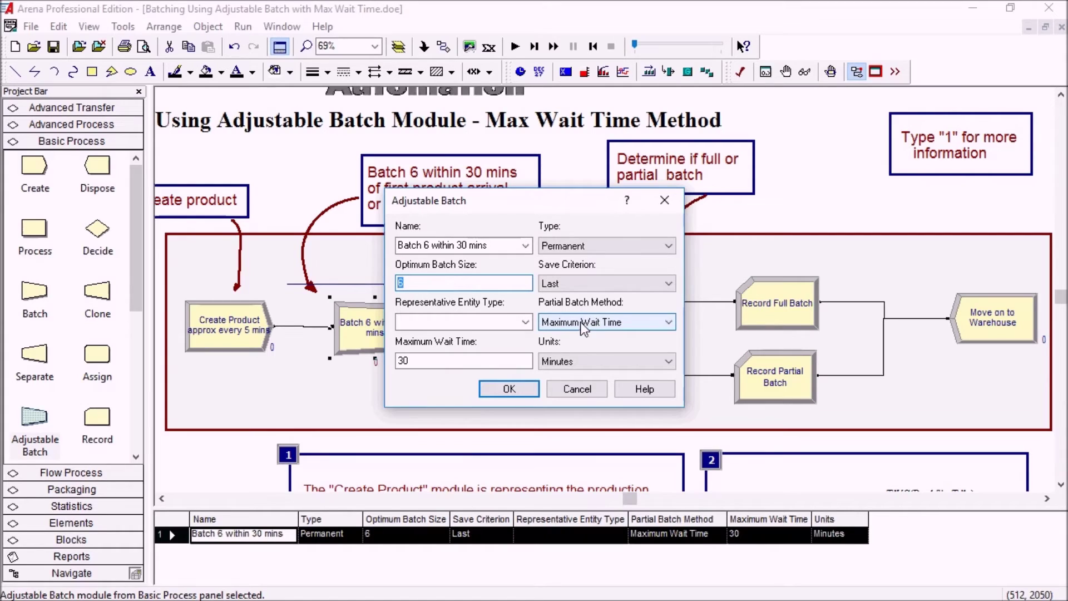
left_click(490, 361)
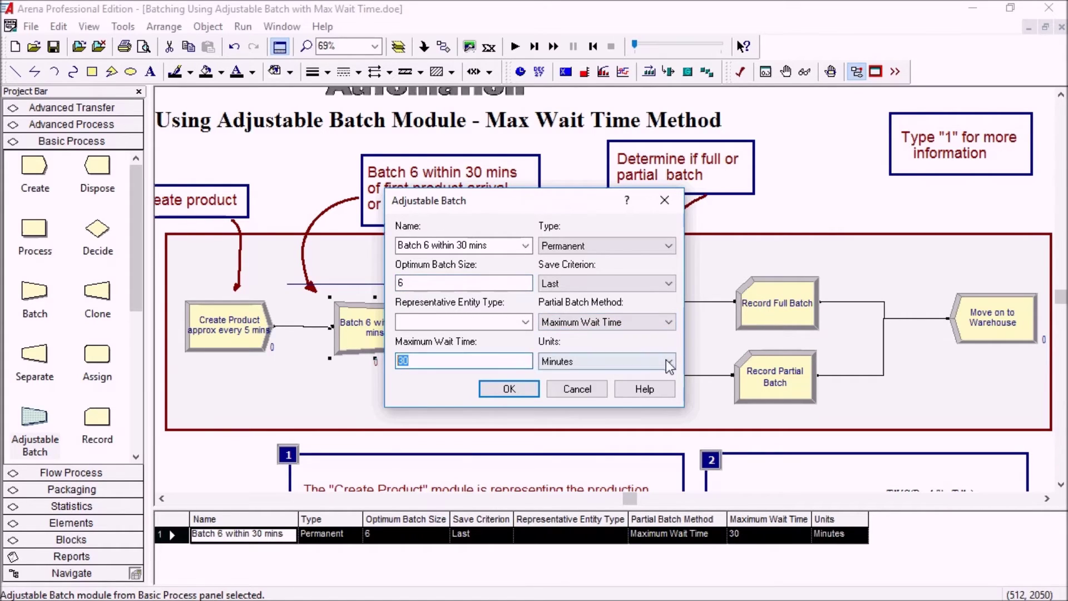
left_click(517, 388)
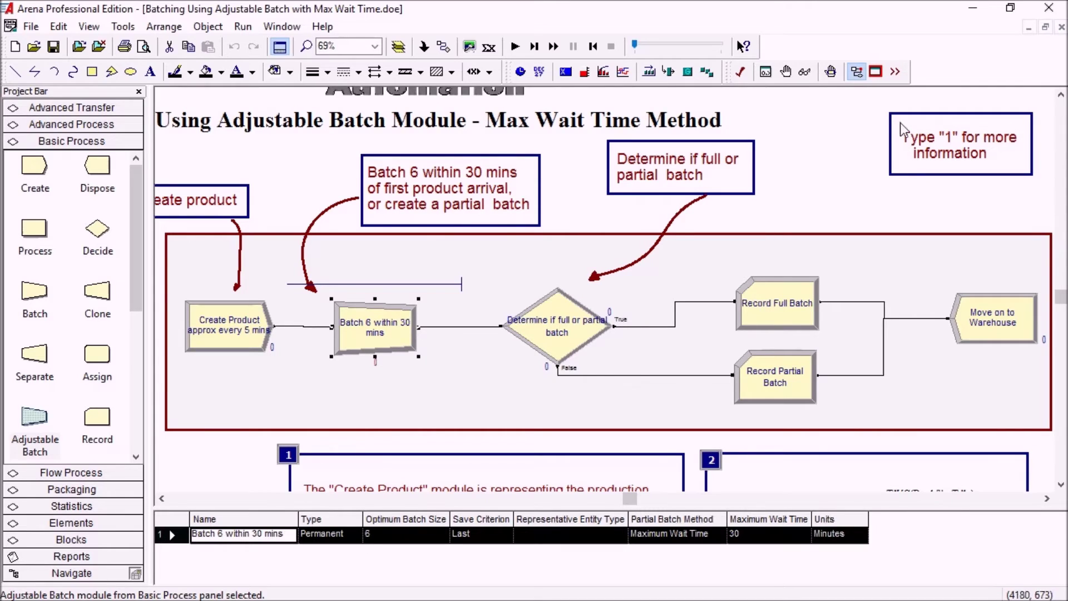
Step: Place a digital 00:00:00 clock below the Type "1" note and begin stepping the run
left_click(520, 71)
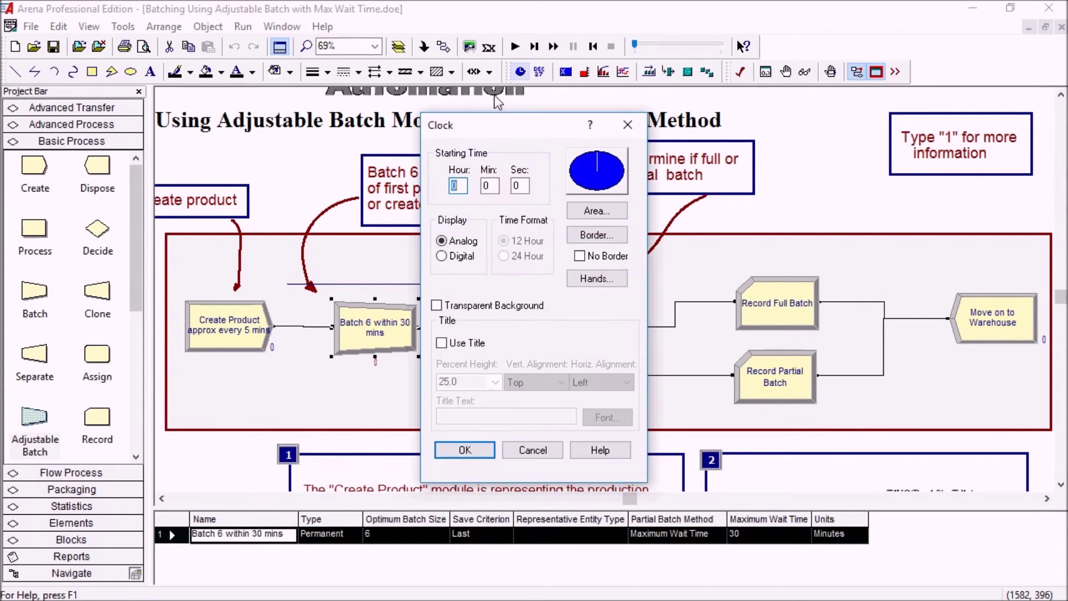
left_click(461, 256)
left_click(478, 449)
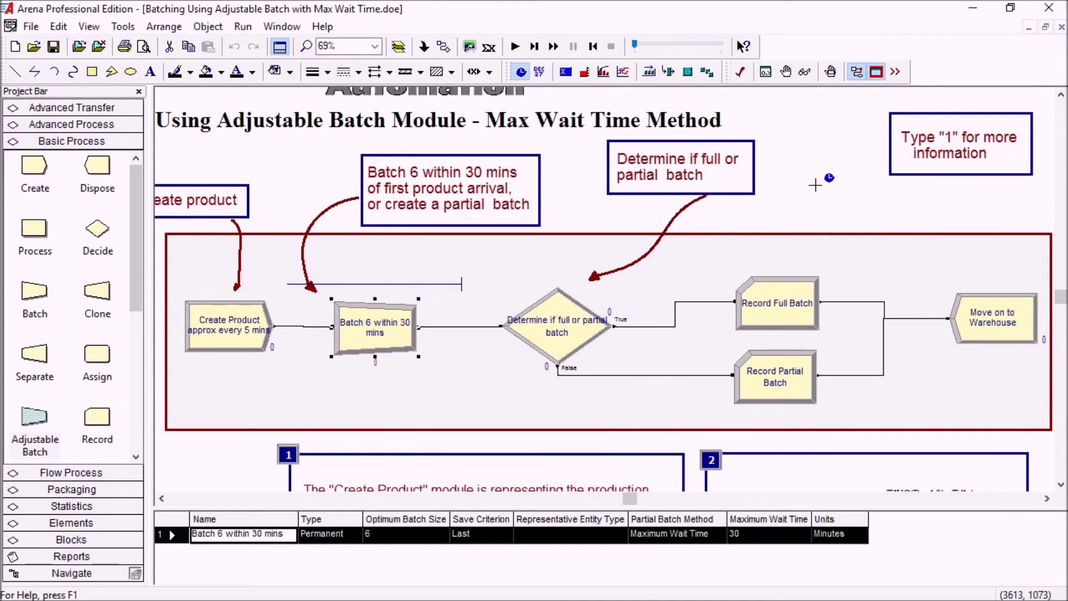
left_click_drag(809, 190, 1007, 225)
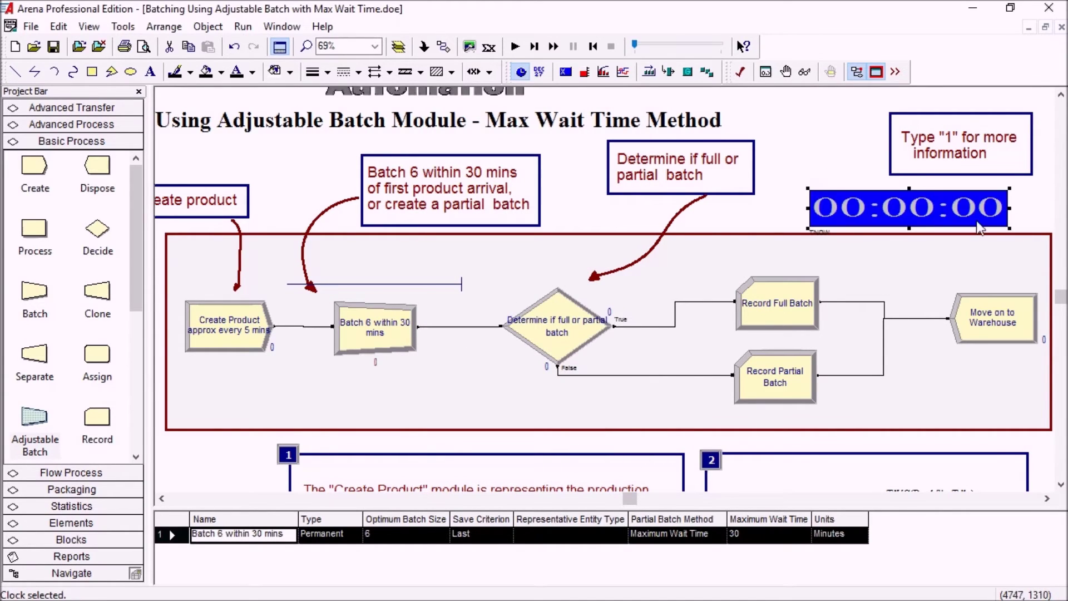
left_click(830, 184)
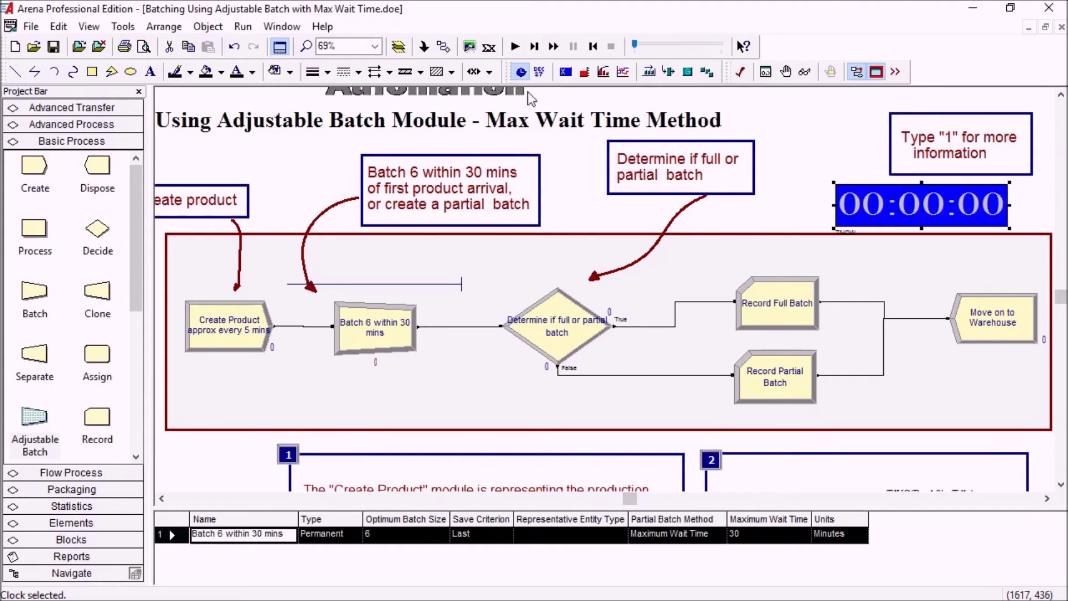
left_click(535, 47)
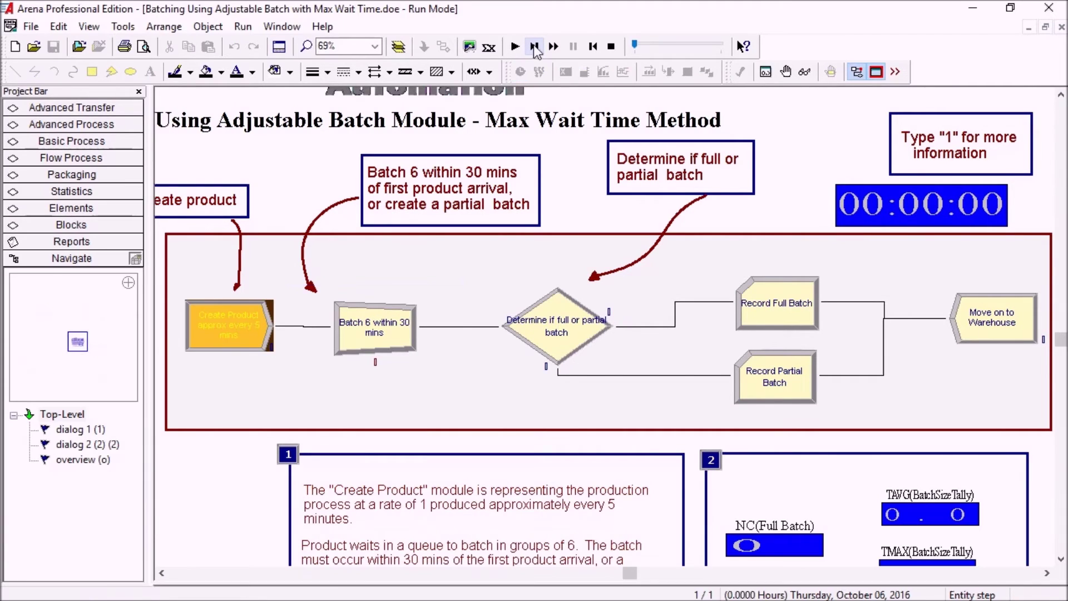
Step: Step until six products form a full batch, recorded in Record Full Batch and sent toward the warehouse
left_click(534, 47)
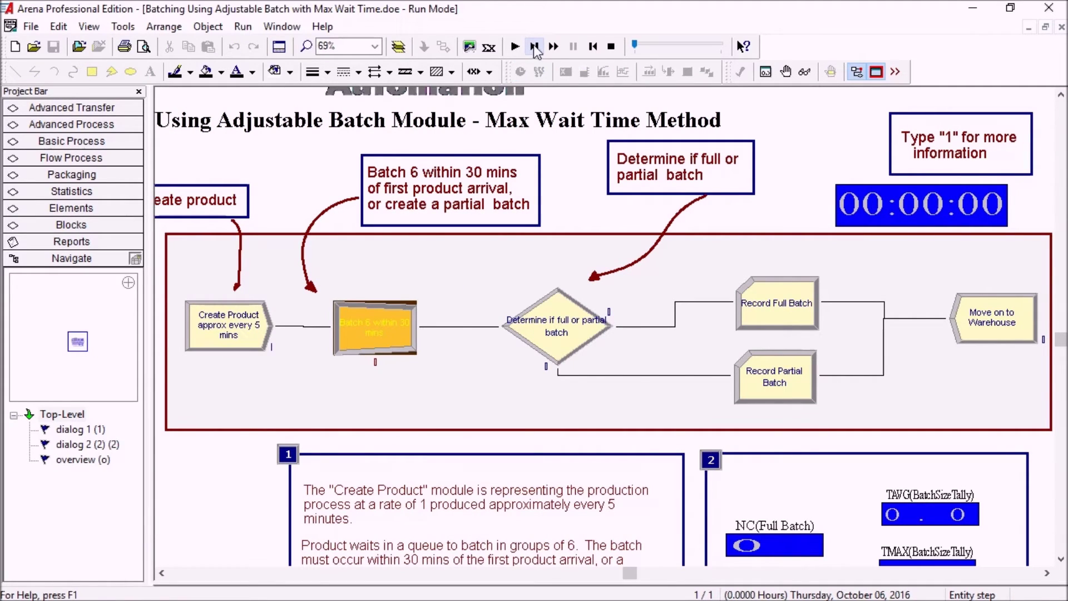
left_click(534, 47)
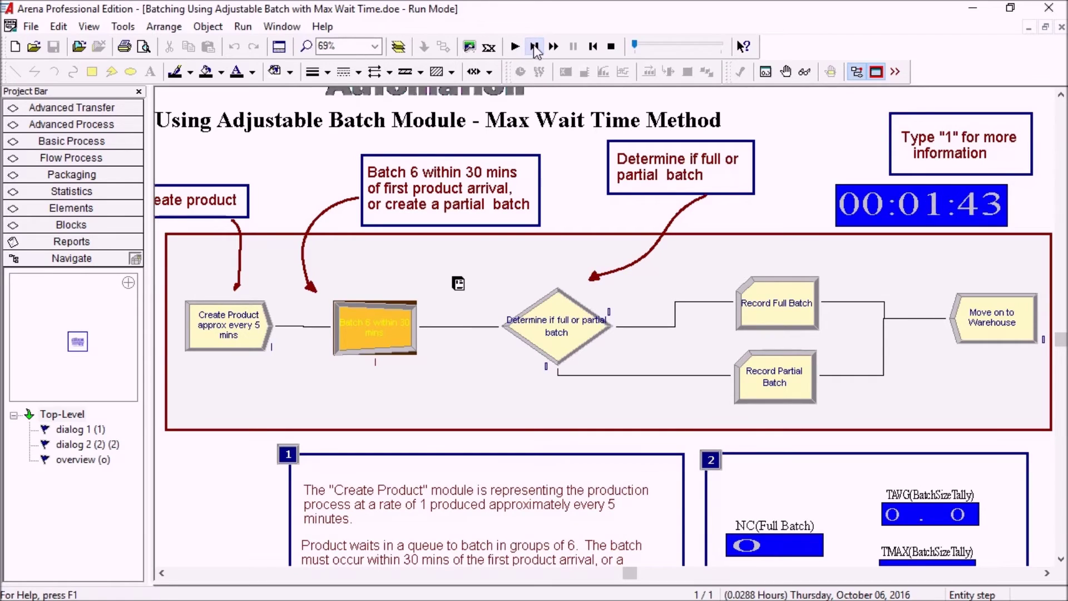
left_click(534, 47)
left_click(534, 47)
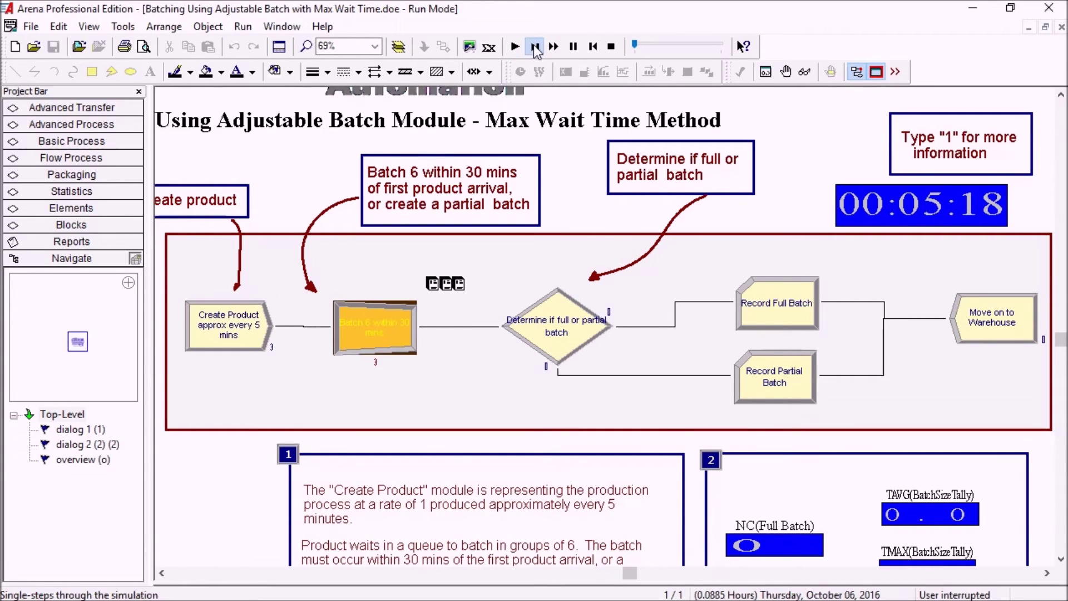
left_click(534, 46)
left_click(534, 46)
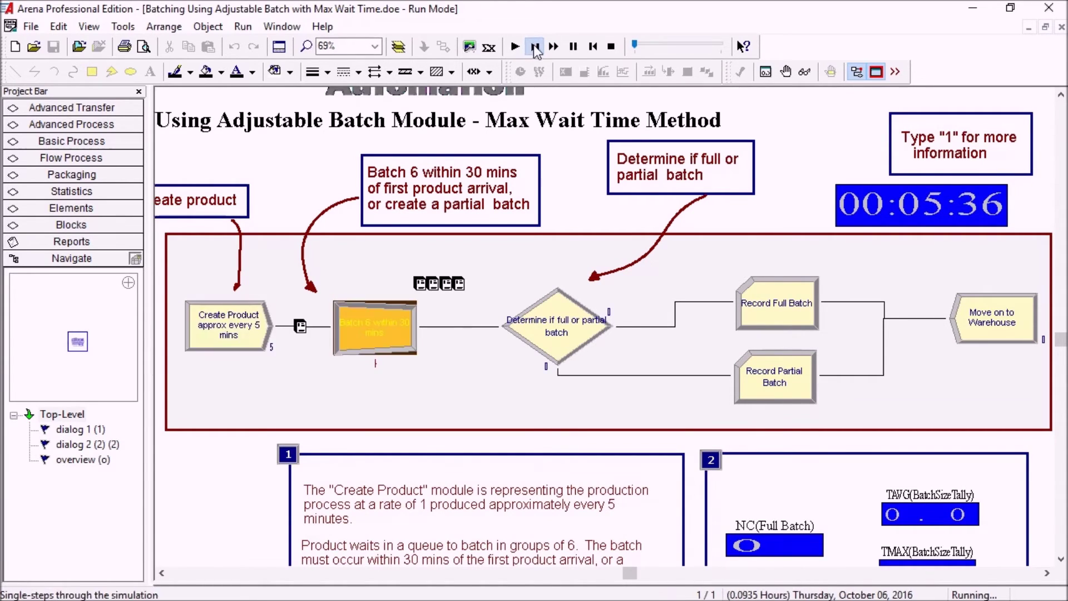
left_click(534, 47)
left_click(534, 46)
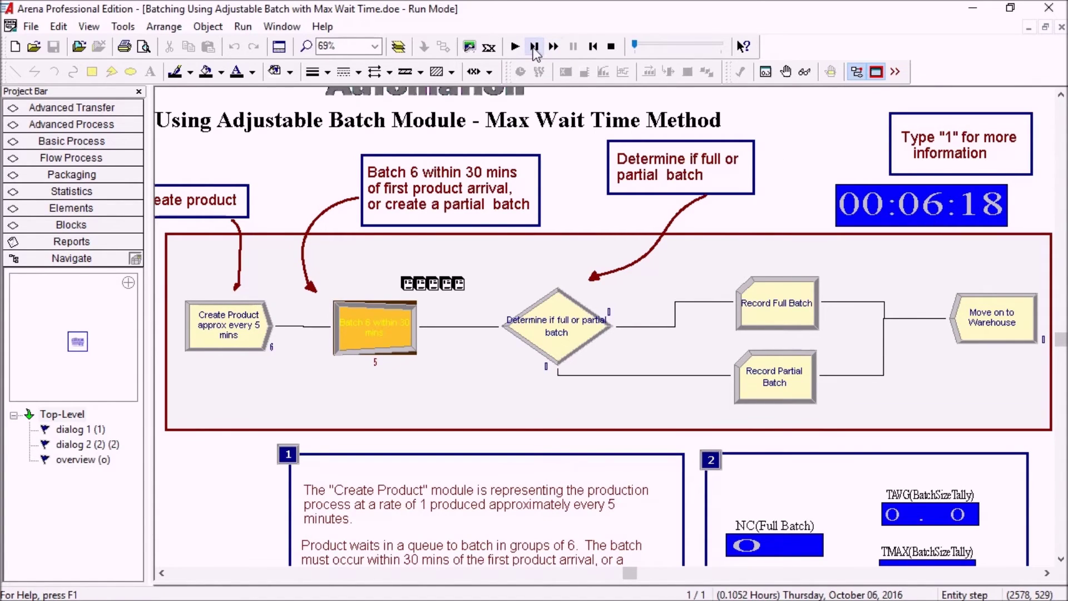
left_click(534, 47)
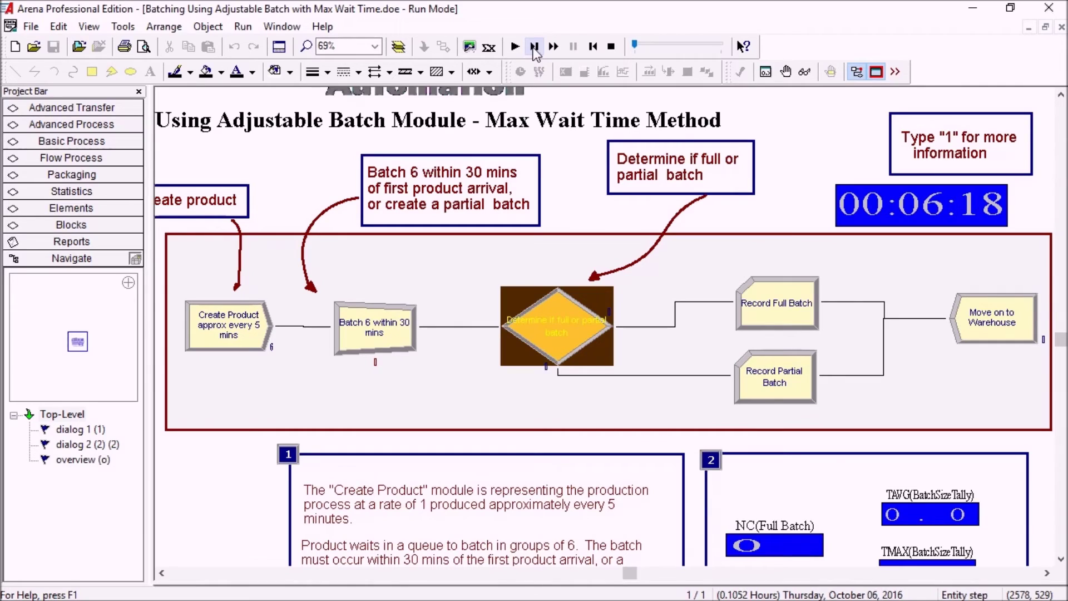
left_click(534, 47)
left_click(534, 47)
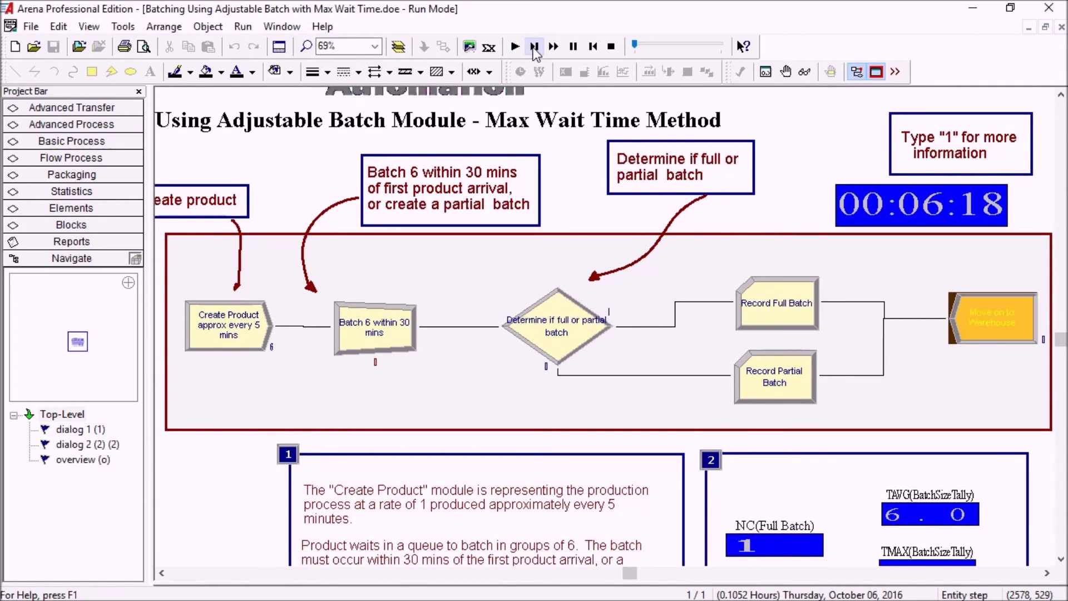
Step: Keep stepping past 00:21:12 until four new products wait at the batch
left_click(534, 46)
left_click(534, 46)
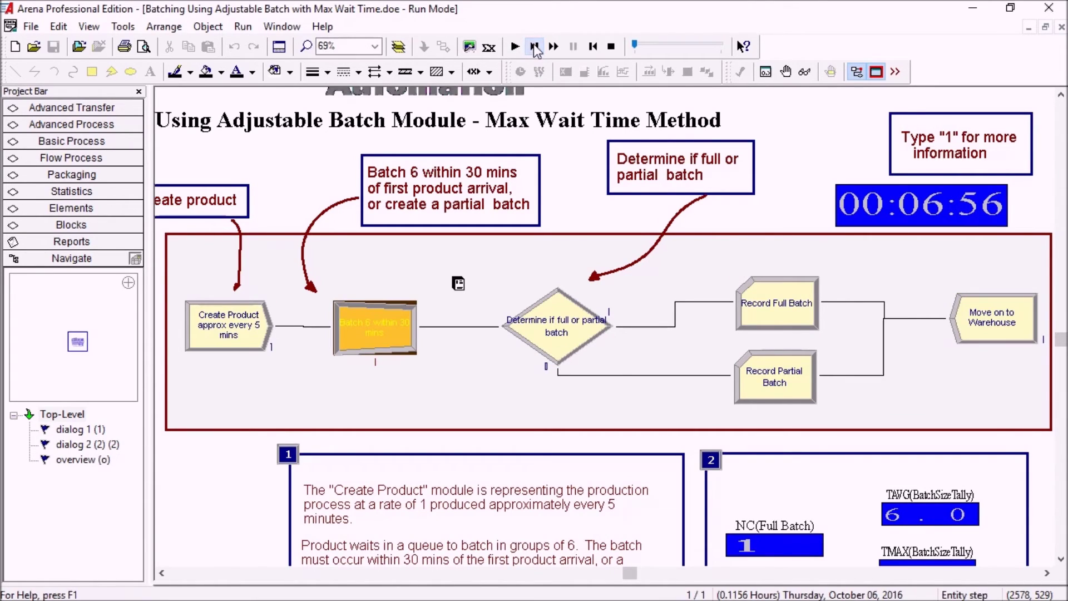
left_click(534, 46)
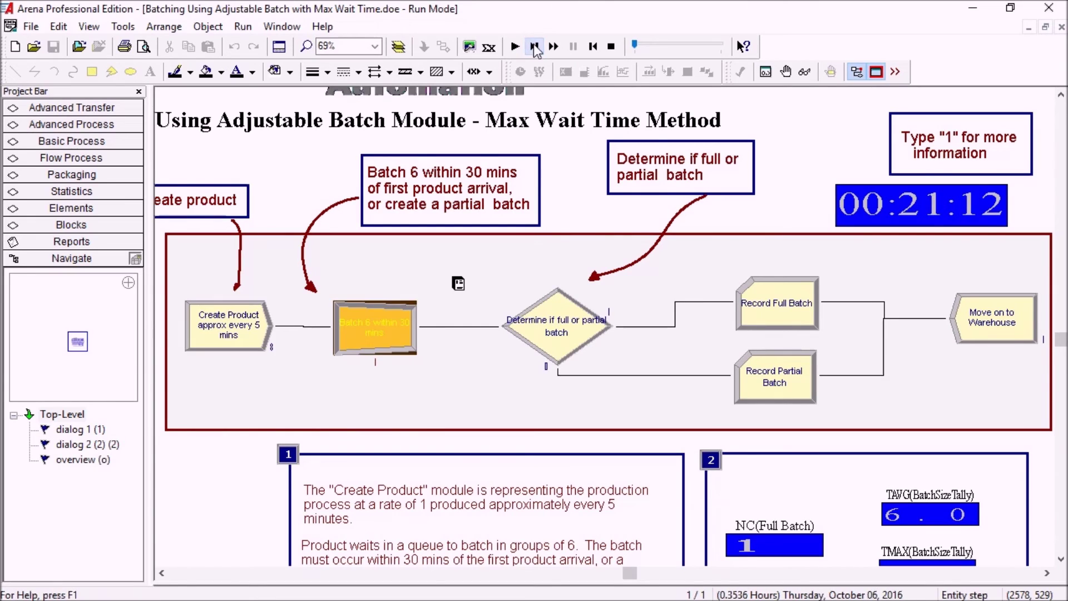
left_click(533, 47)
left_click(534, 47)
left_click(533, 47)
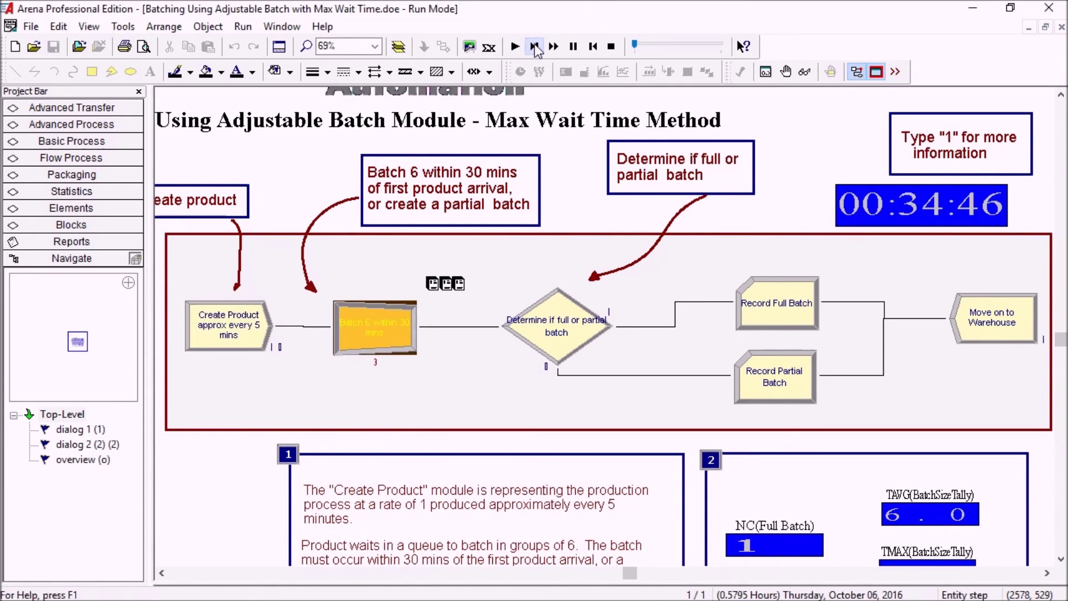
left_click(534, 47)
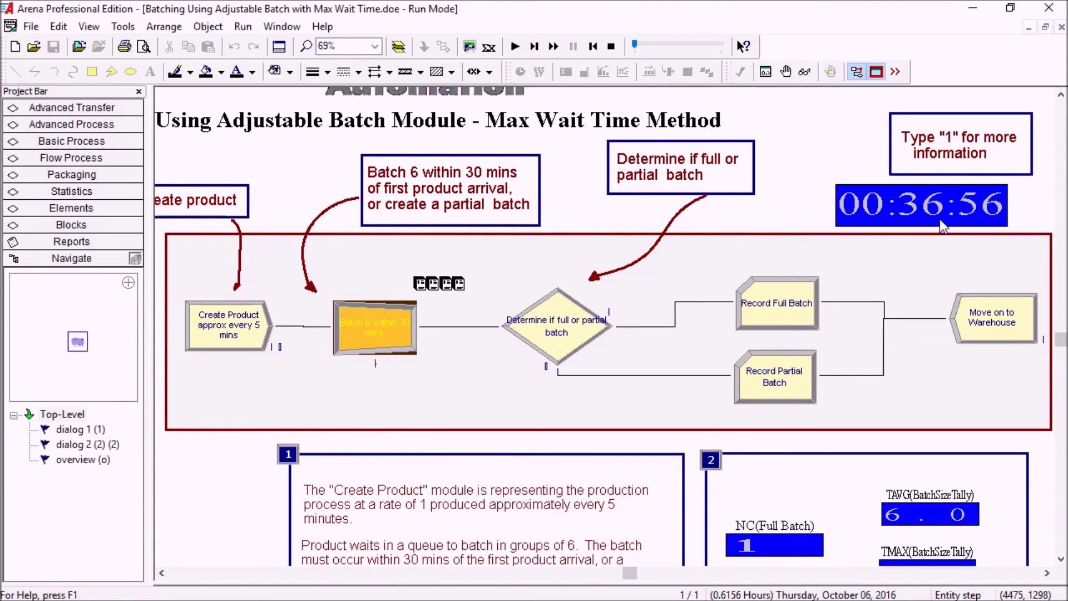
Step: Inspect queued Entity 10's Entity Summary, including its Times attributes
double_click(458, 285)
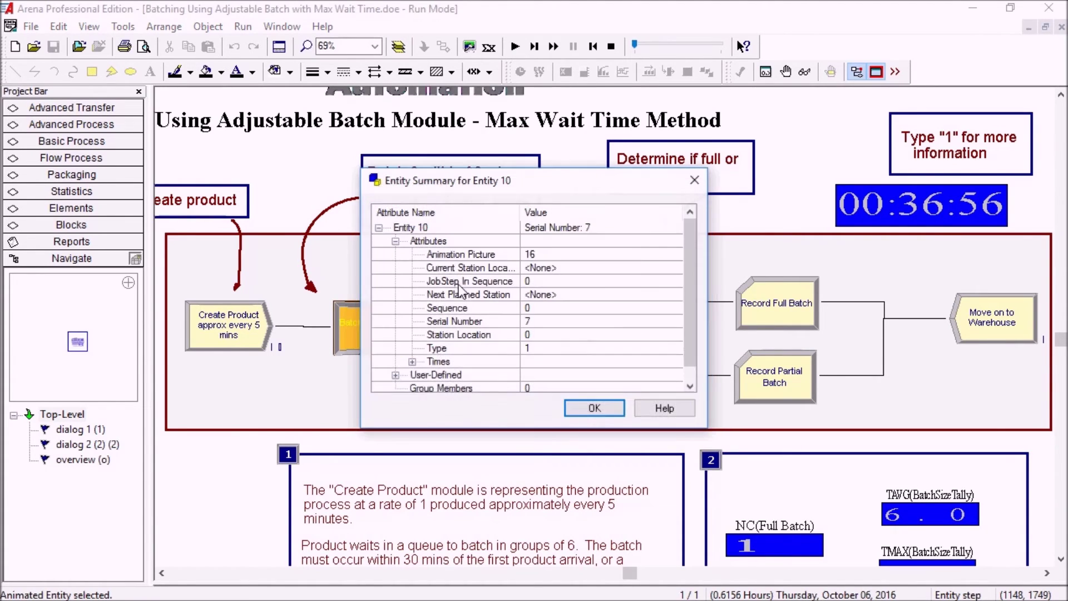
left_click(412, 361)
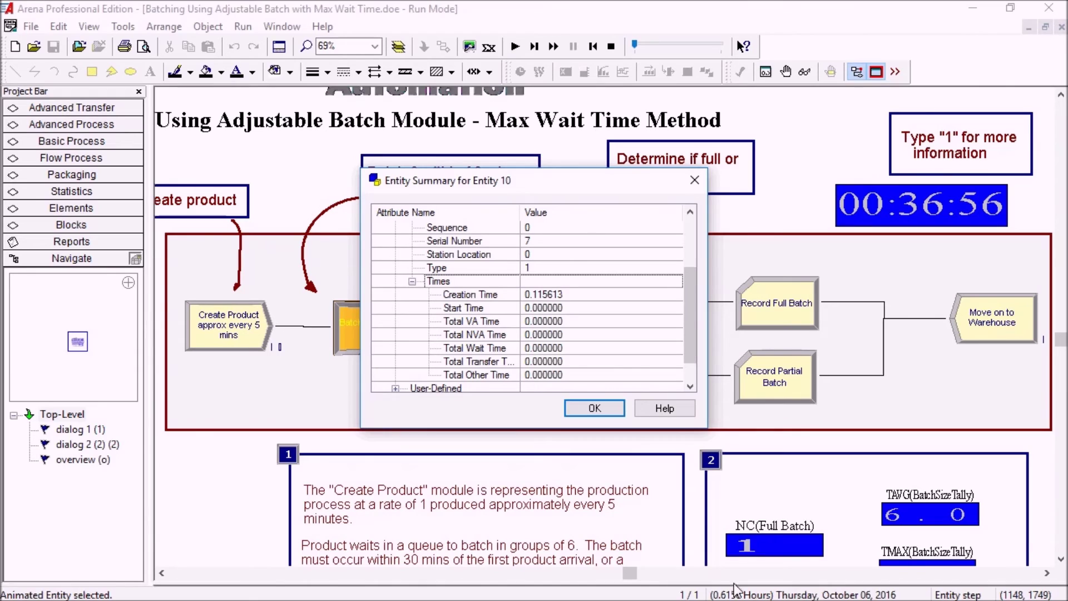
left_click(579, 408)
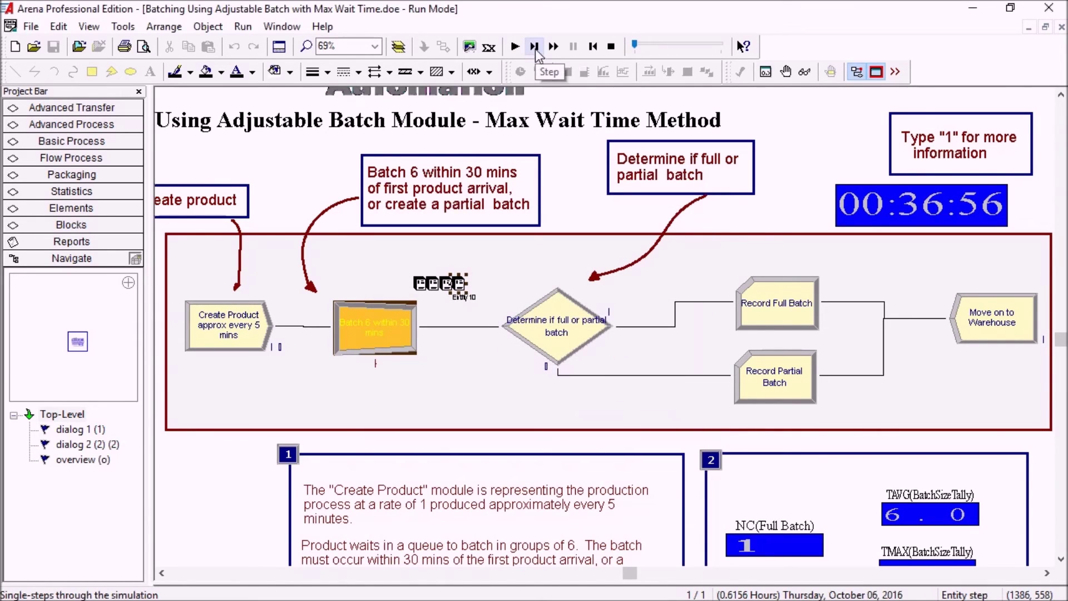
Step: Step the waiting products out through Record Partial Batch, then stop the run
left_click(535, 46)
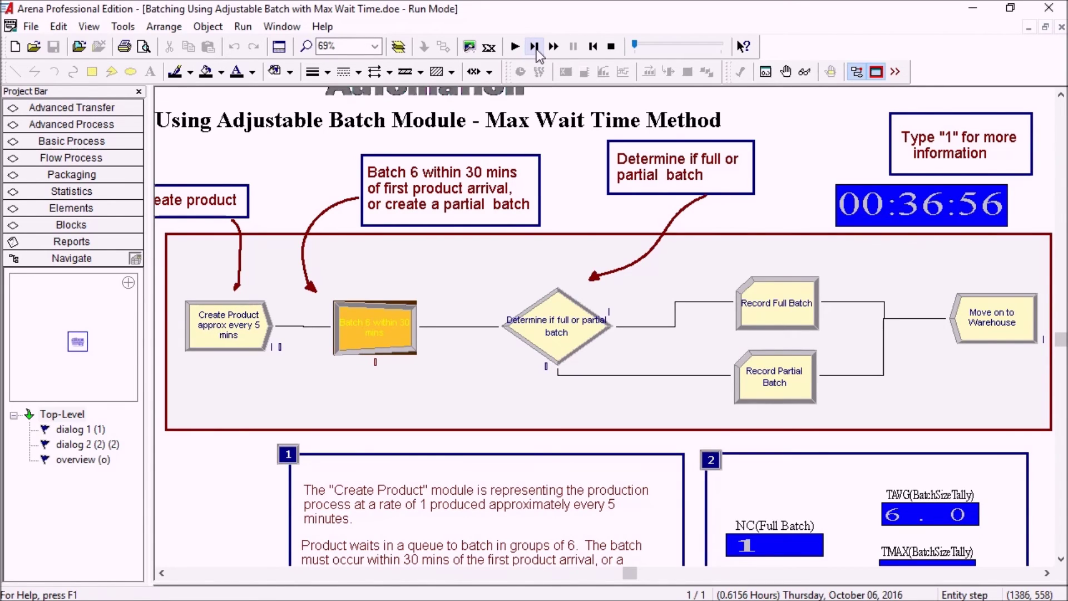
left_click(535, 47)
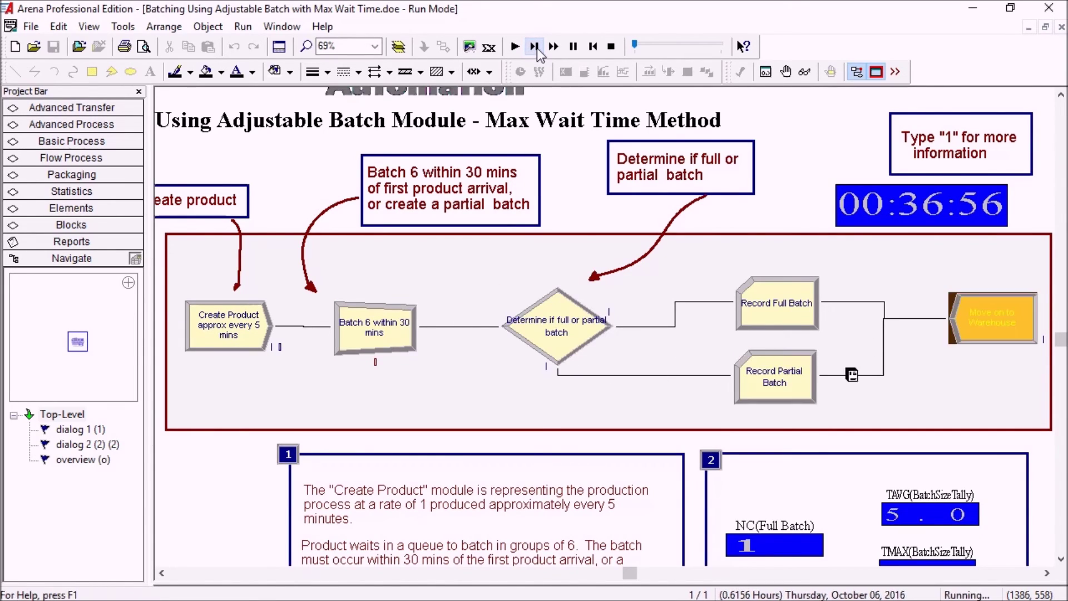
left_click(535, 47)
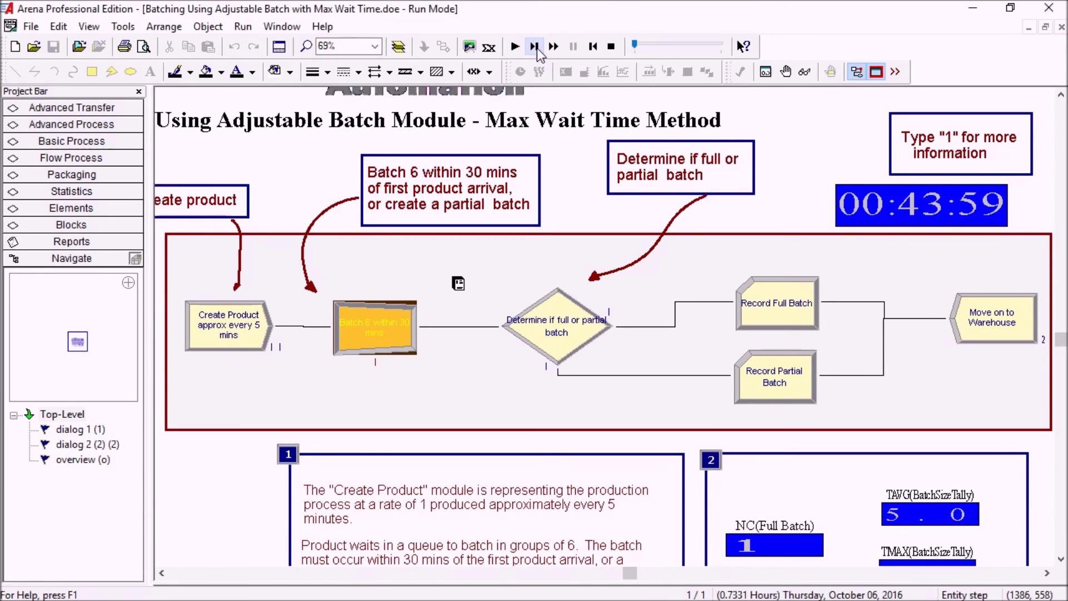
left_click(535, 47)
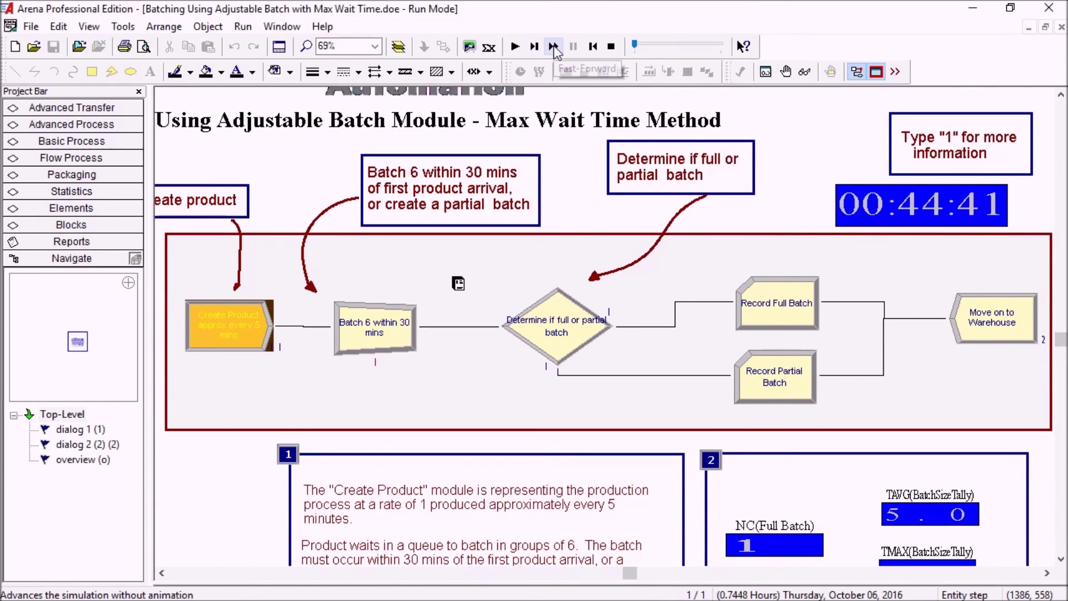
left_click(611, 46)
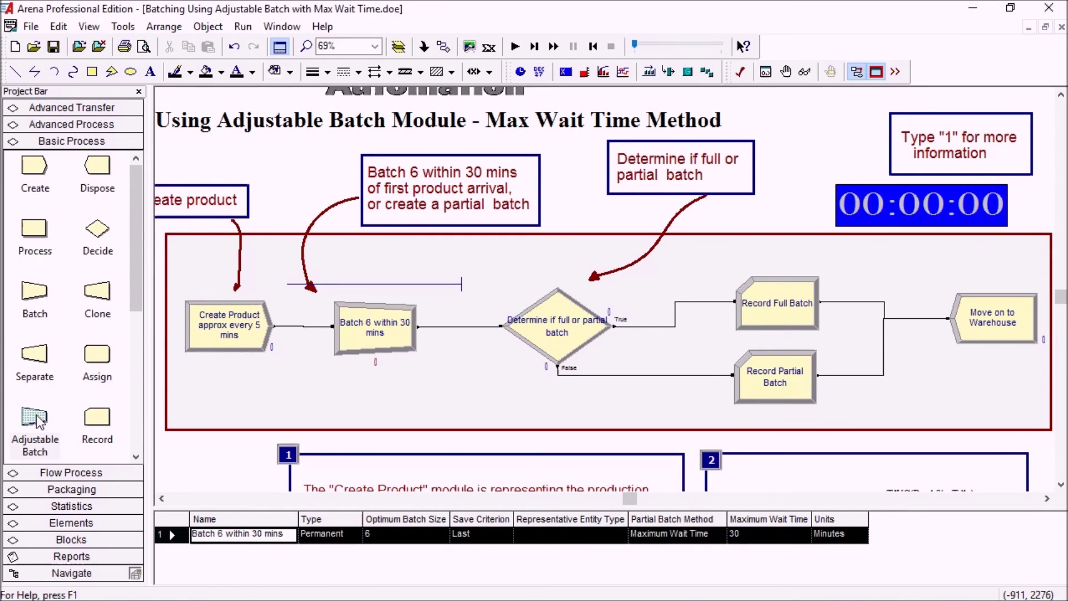
Step: Create a new model window and place an Adjustable Batch module on it
left_click(16, 47)
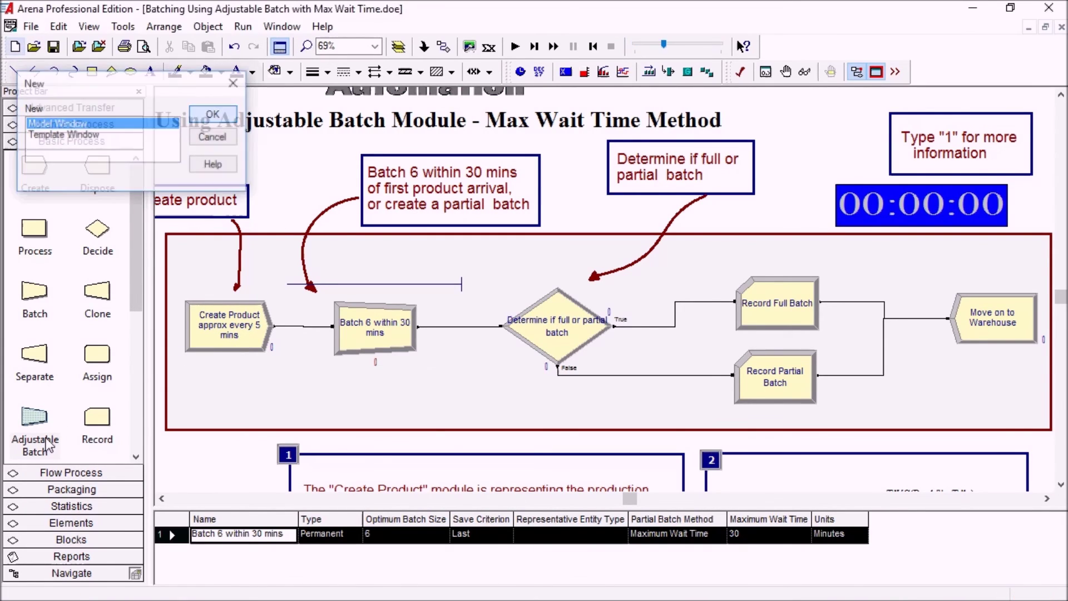
left_click(213, 115)
left_click(39, 423)
left_click(580, 238)
Step: Preview Signal as the partial batch method with Signal Code 0, then cancel the dialog
double_click(579, 240)
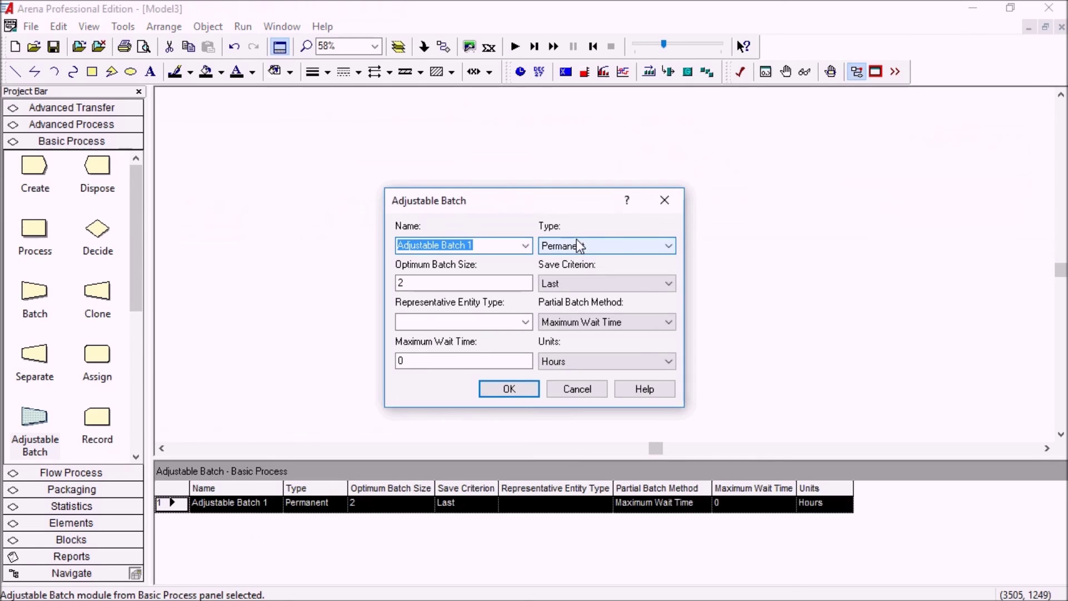
left_click(570, 324)
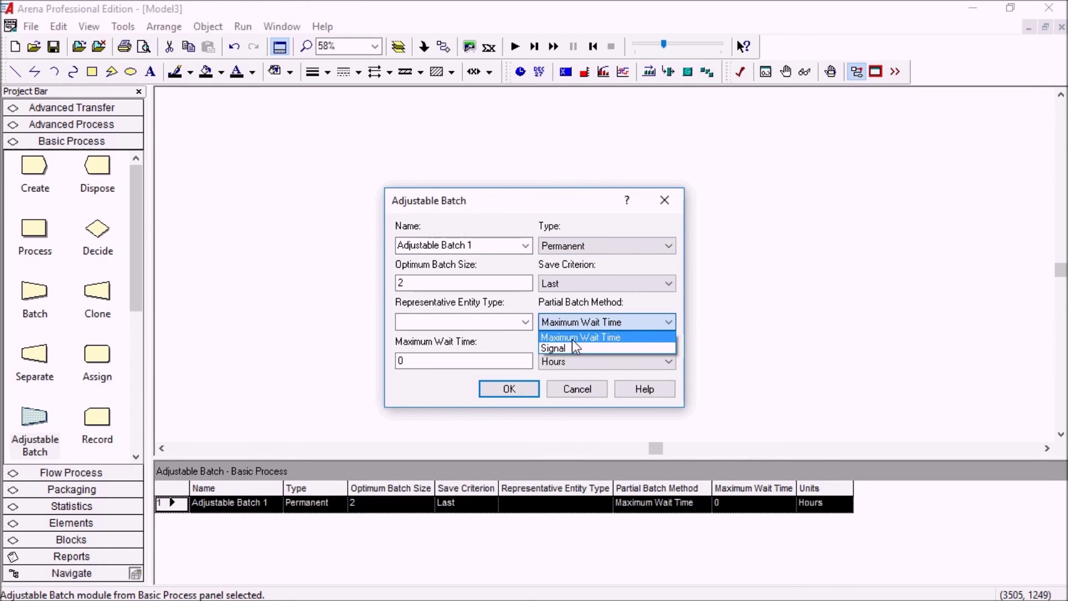
left_click(563, 346)
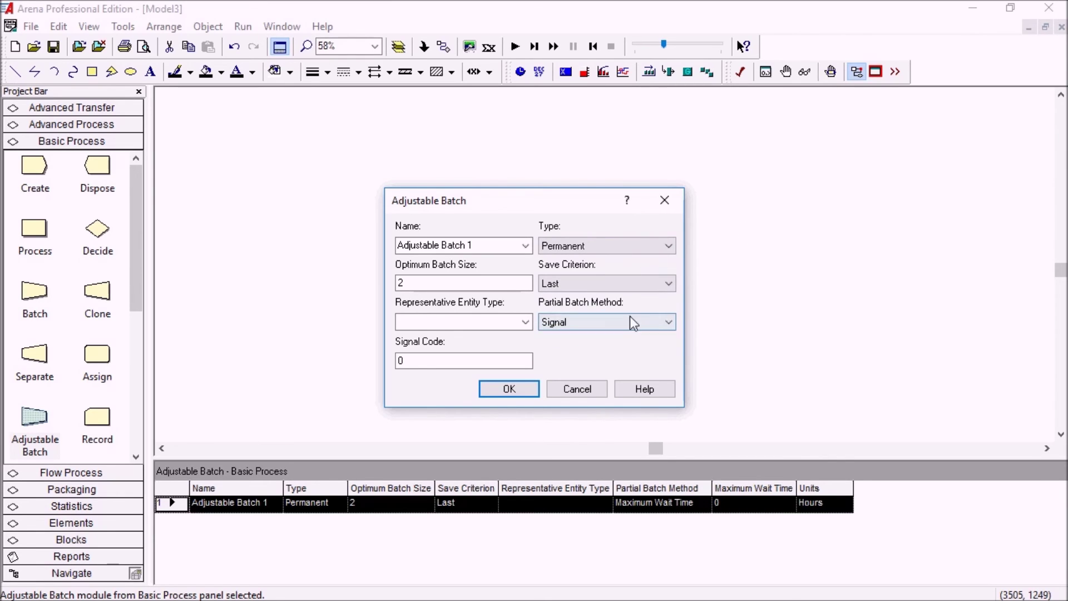
left_click(419, 281)
left_click(578, 389)
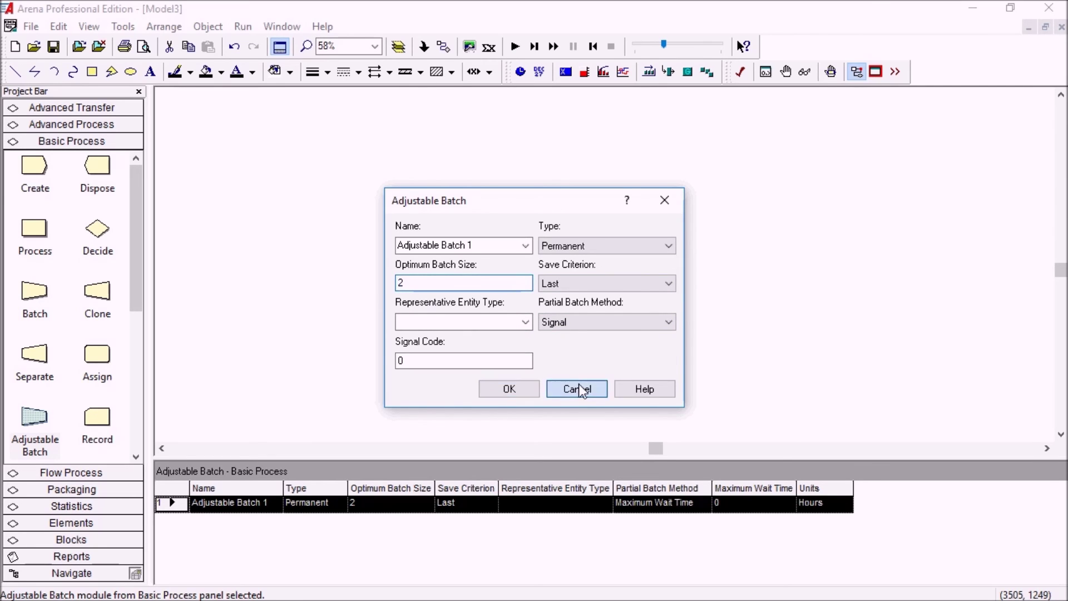